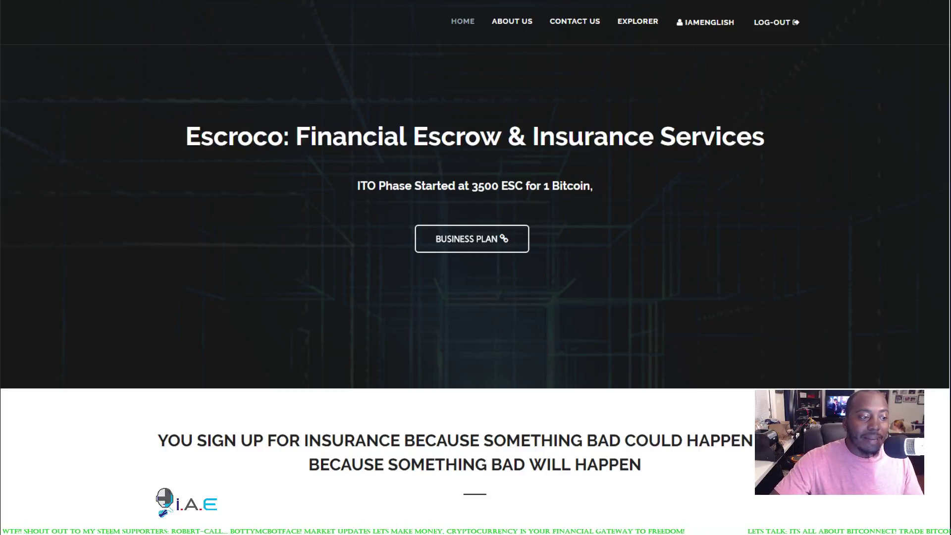
scroll(788, 346, down, 2)
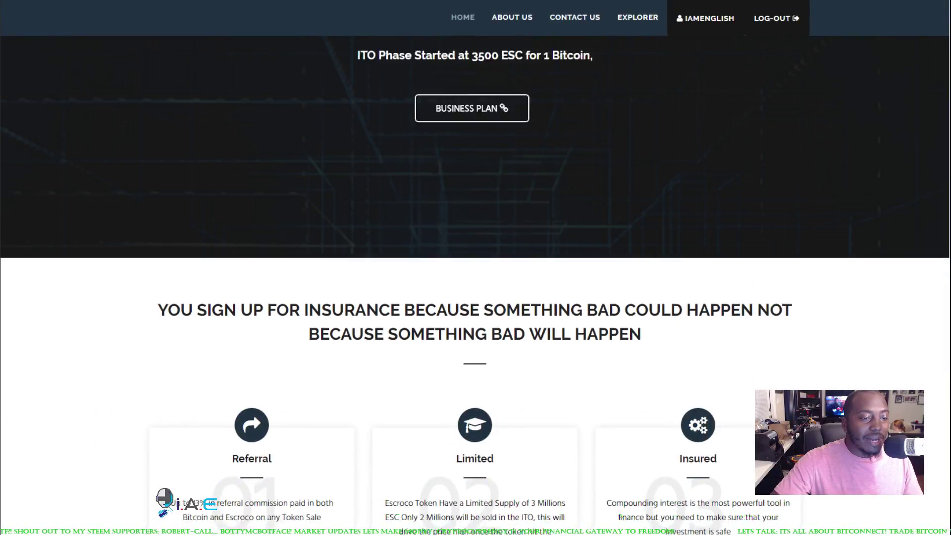
scroll(476, 342, down, 2)
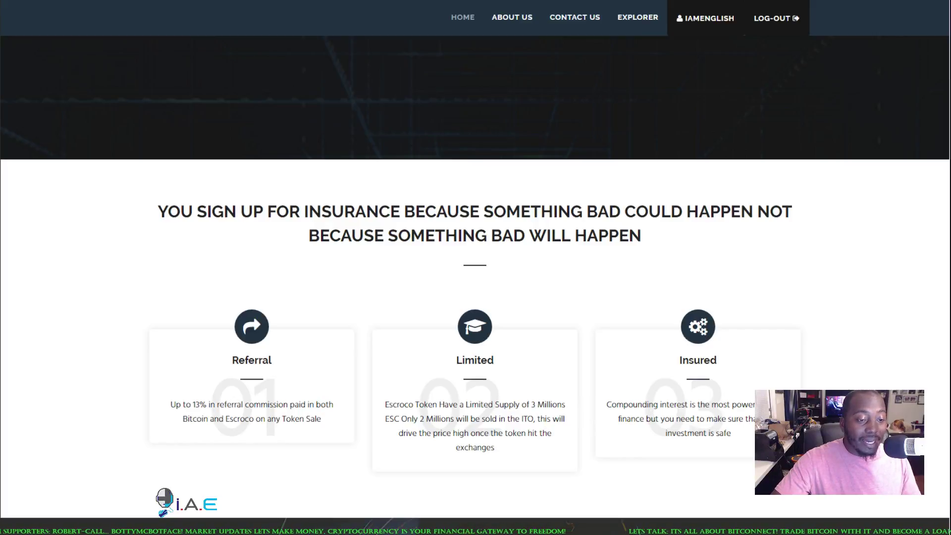
scroll(562, 420, down, 1)
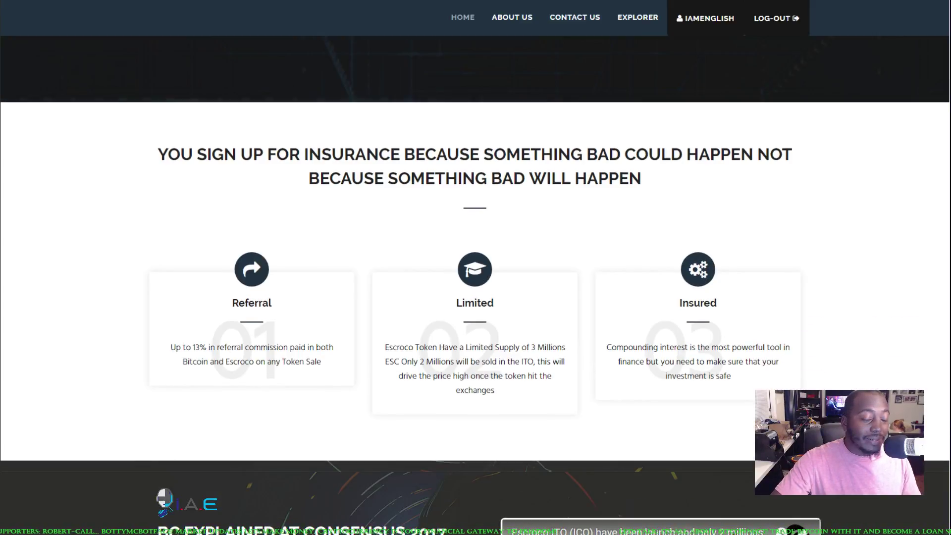
scroll(476, 298, up, 2)
scroll(476, 297, up, 3)
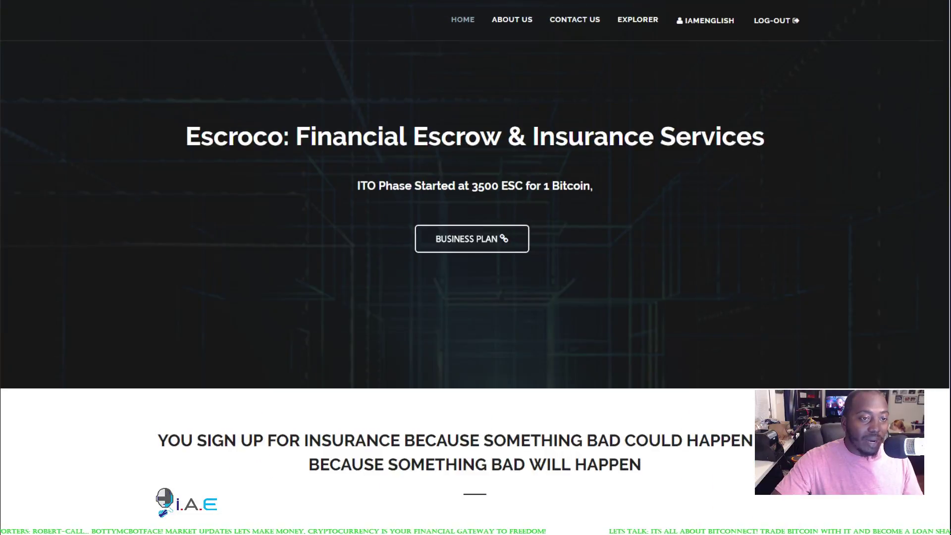
Step: Open the Escroco Business Plan PDF and read down to page 3's service section
click(471, 238)
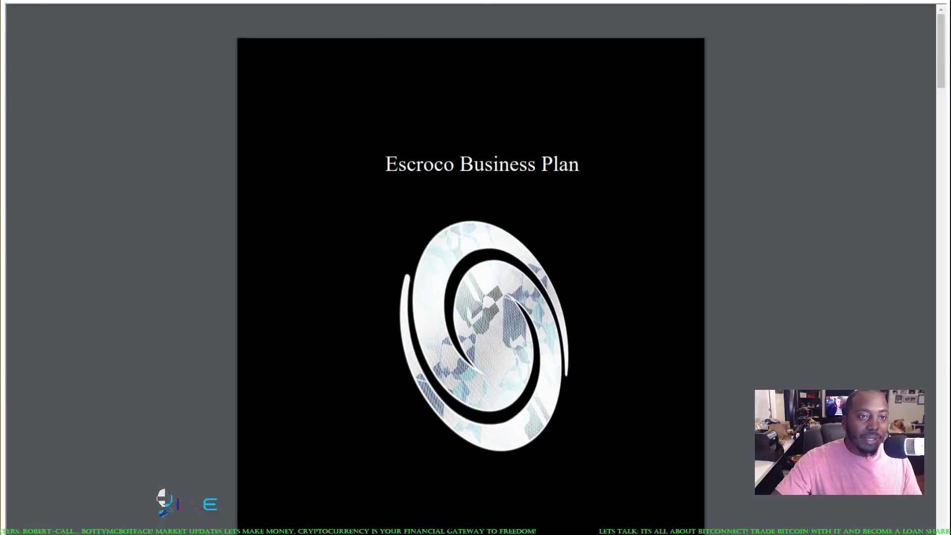
scroll(475, 297, down, 5)
scroll(476, 297, down, 3)
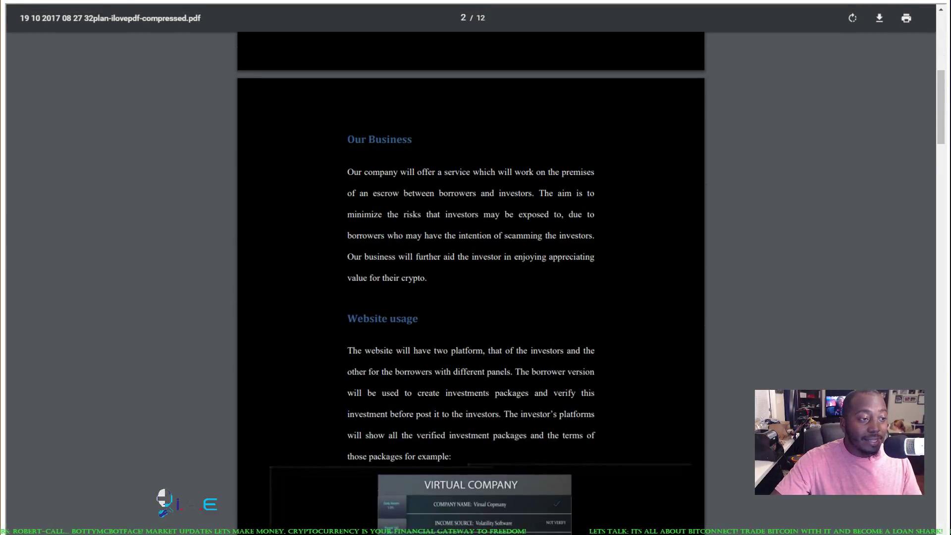
scroll(475, 297, down, 3)
scroll(476, 297, down, 2)
scroll(476, 298, down, 4)
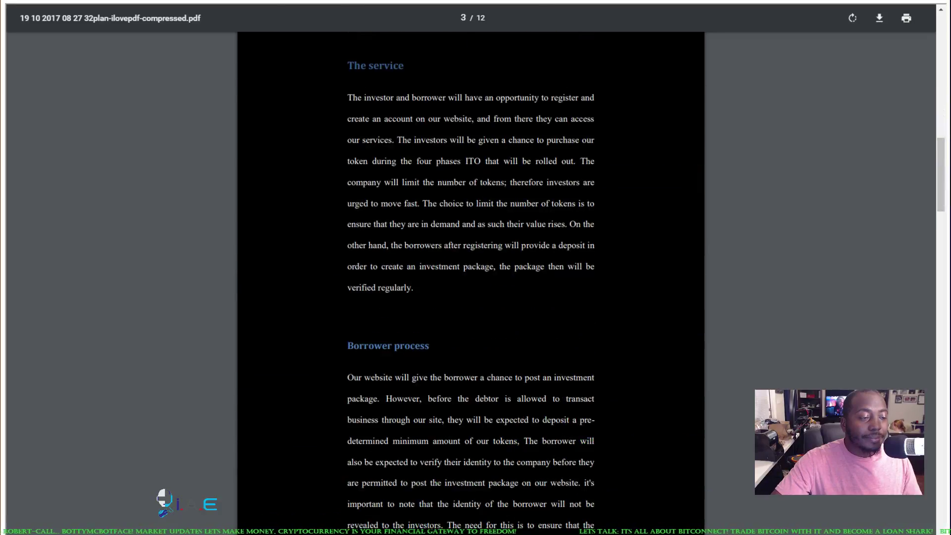
scroll(472, 298, down, 2)
scroll(471, 297, down, 3)
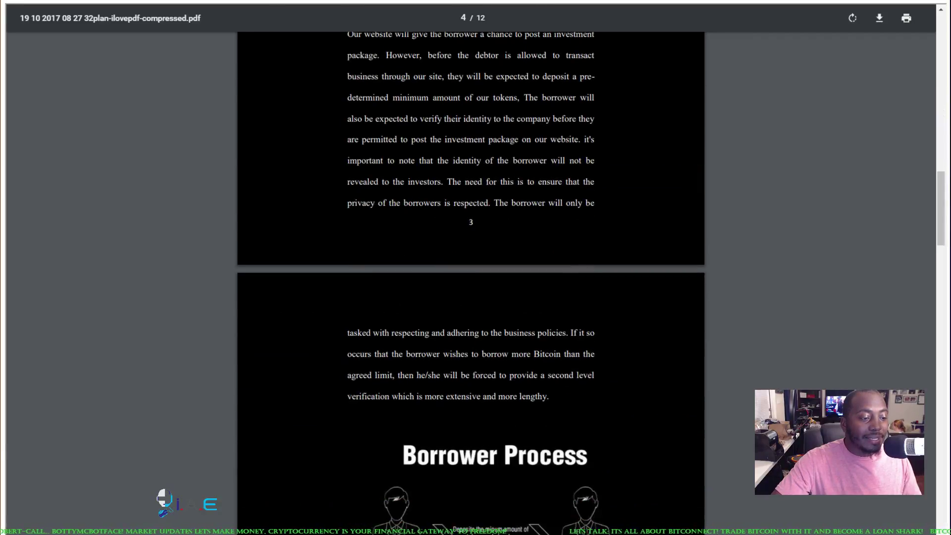
scroll(471, 298, down, 1)
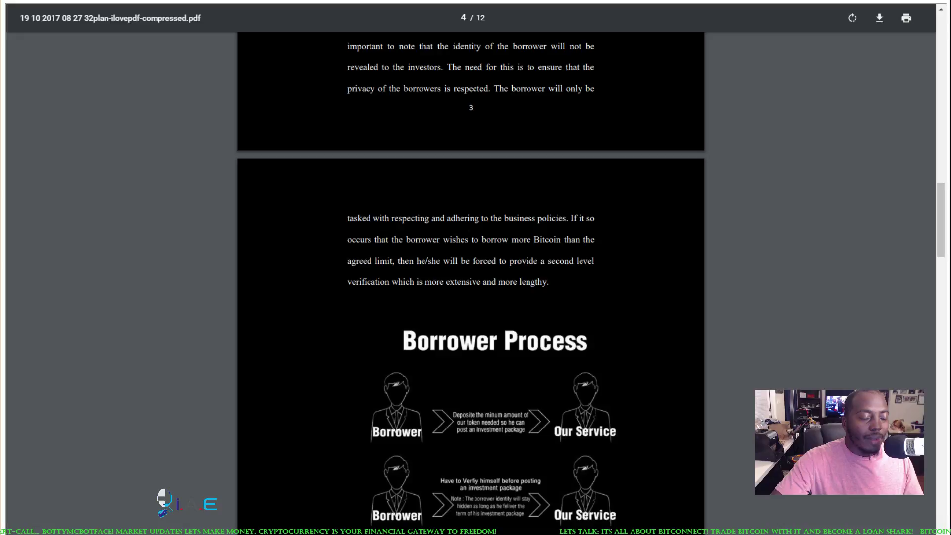
scroll(471, 297, up, 5)
scroll(472, 298, up, 1)
scroll(471, 297, up, 3)
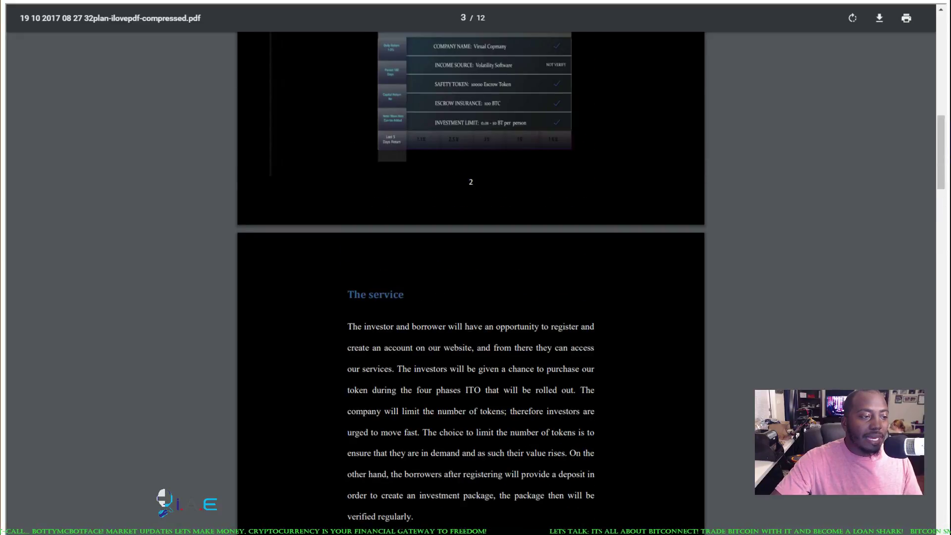
scroll(471, 297, down, 3)
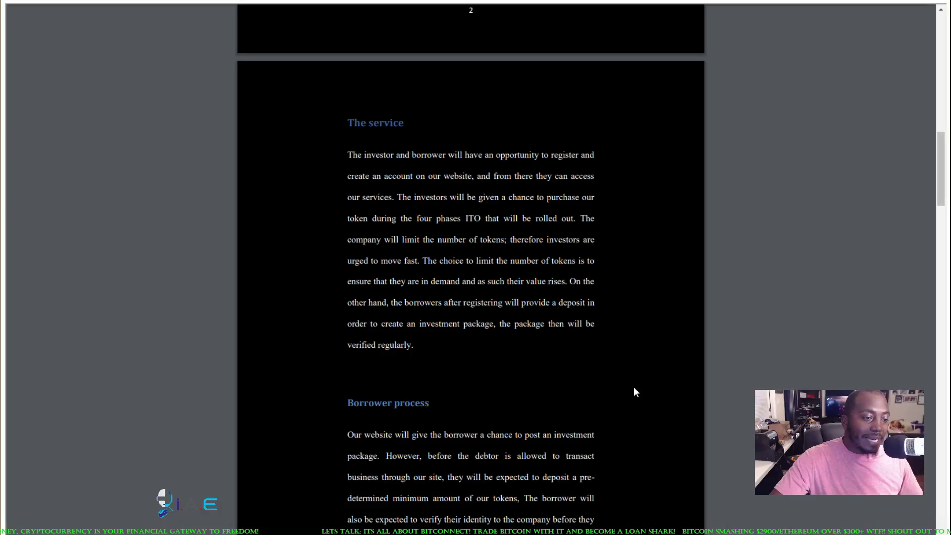
scroll(634, 392, down, 1)
scroll(633, 391, down, 2)
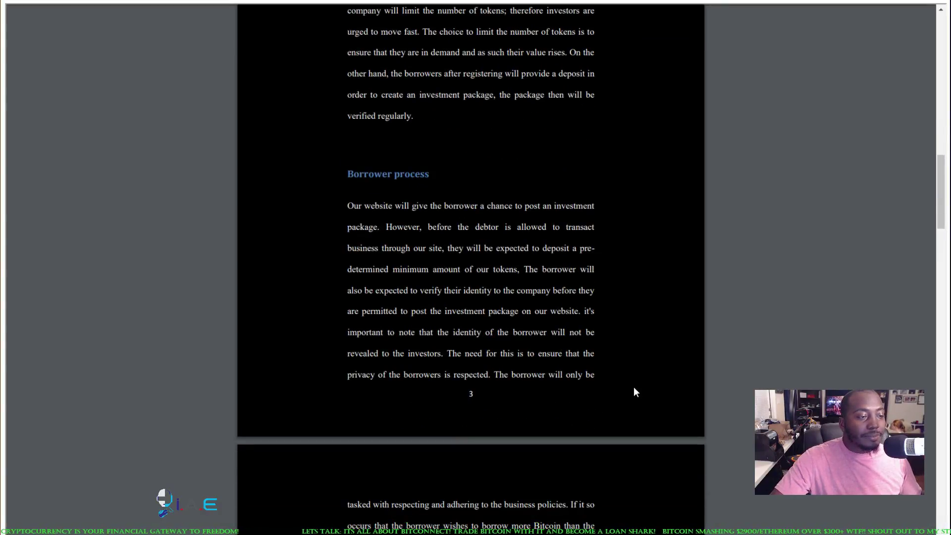
scroll(634, 392, down, 1)
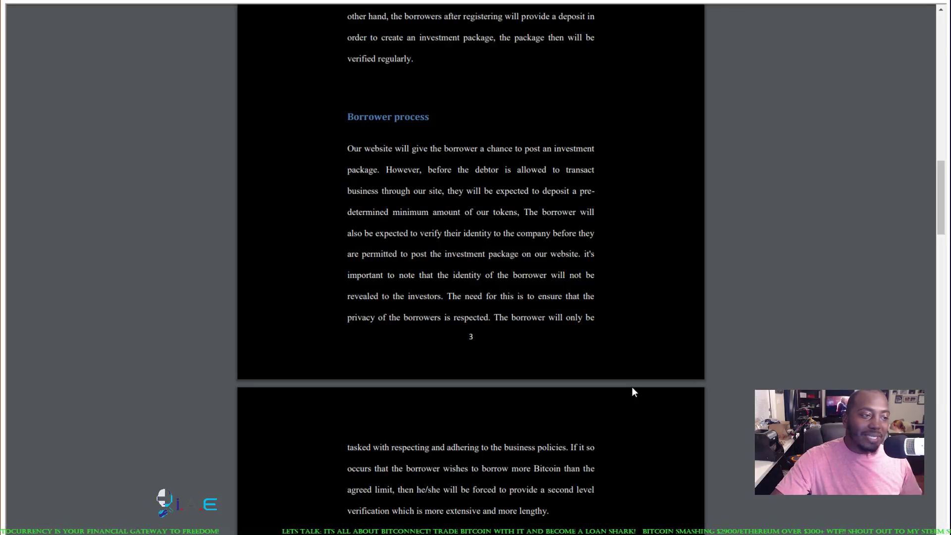
scroll(634, 392, down, 2)
scroll(634, 391, down, 2)
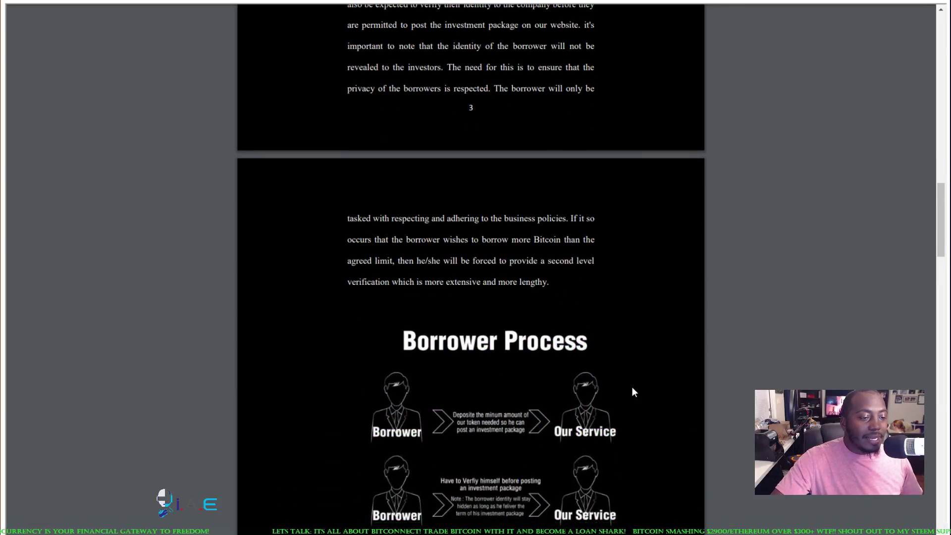
scroll(634, 392, down, 1)
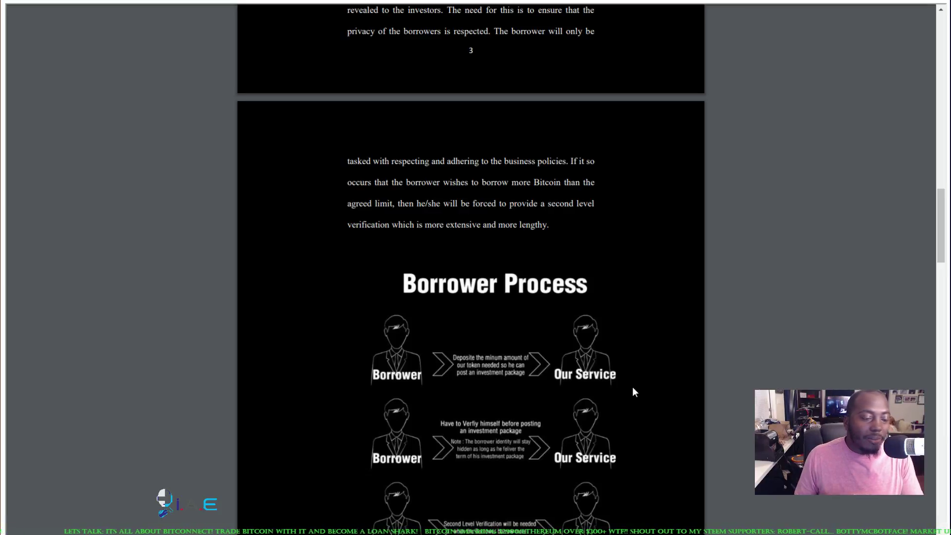
scroll(632, 392, down, 2)
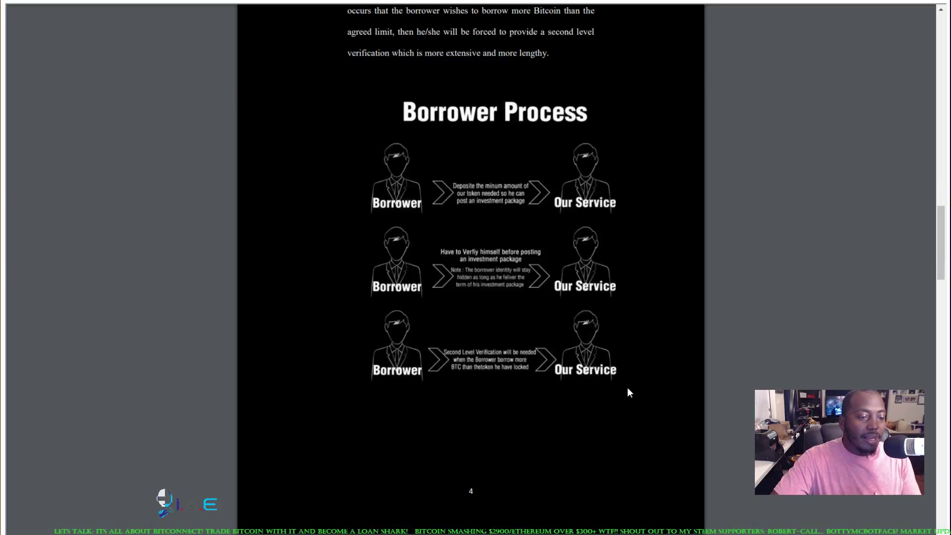
scroll(630, 392, down, 2)
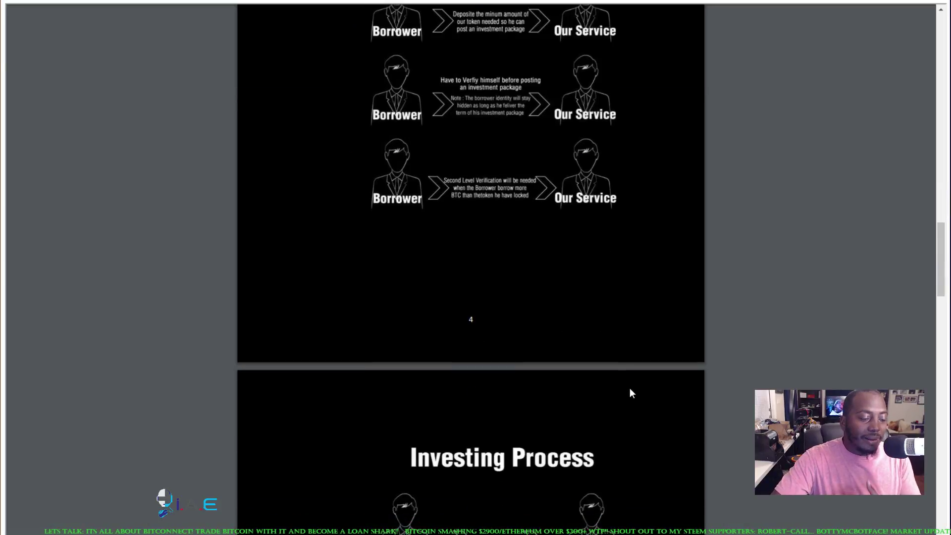
scroll(636, 390, down, 1)
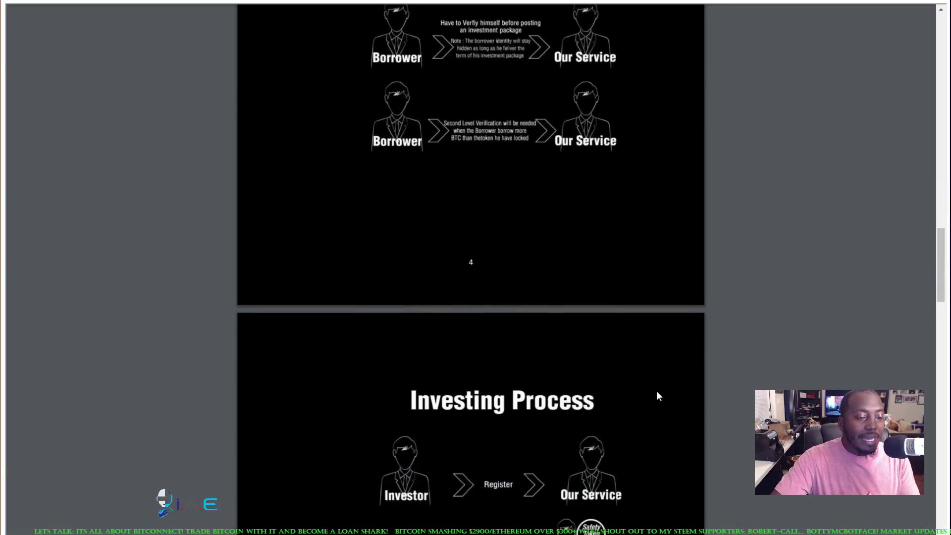
scroll(659, 395, down, 1)
scroll(659, 394, down, 2)
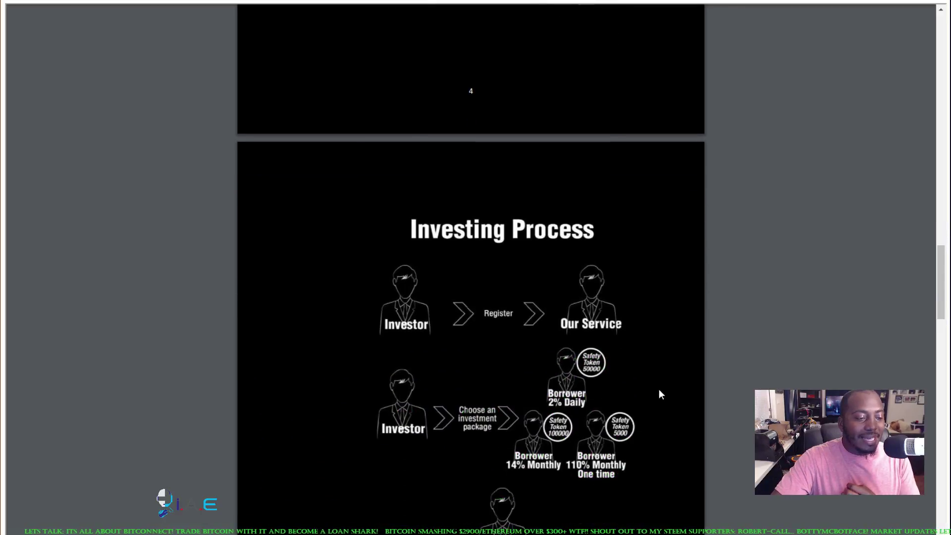
scroll(660, 395, down, 2)
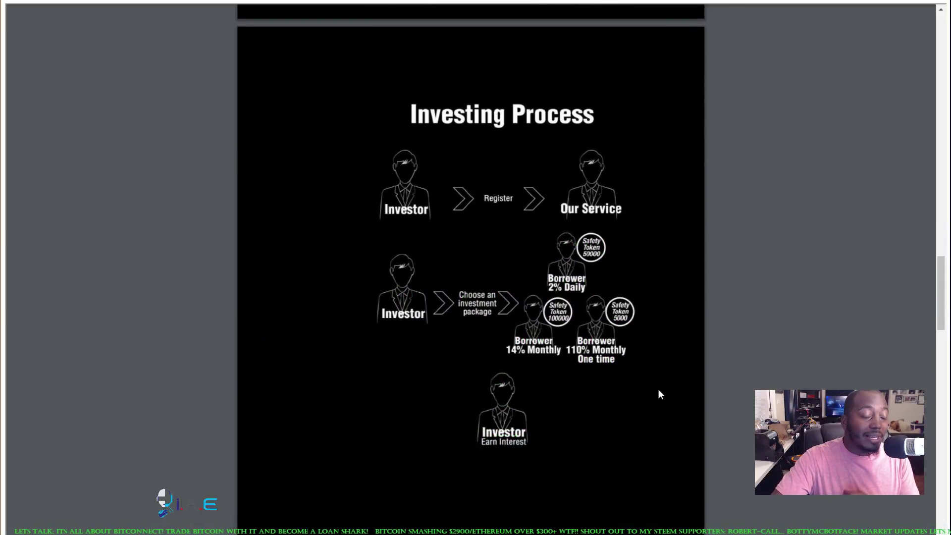
scroll(659, 395, down, 3)
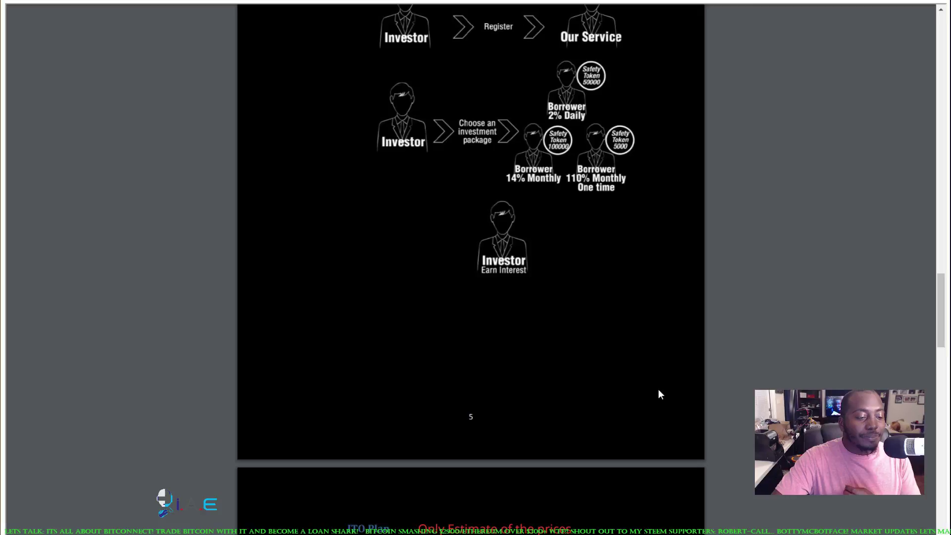
scroll(659, 394, down, 1)
scroll(663, 395, down, 5)
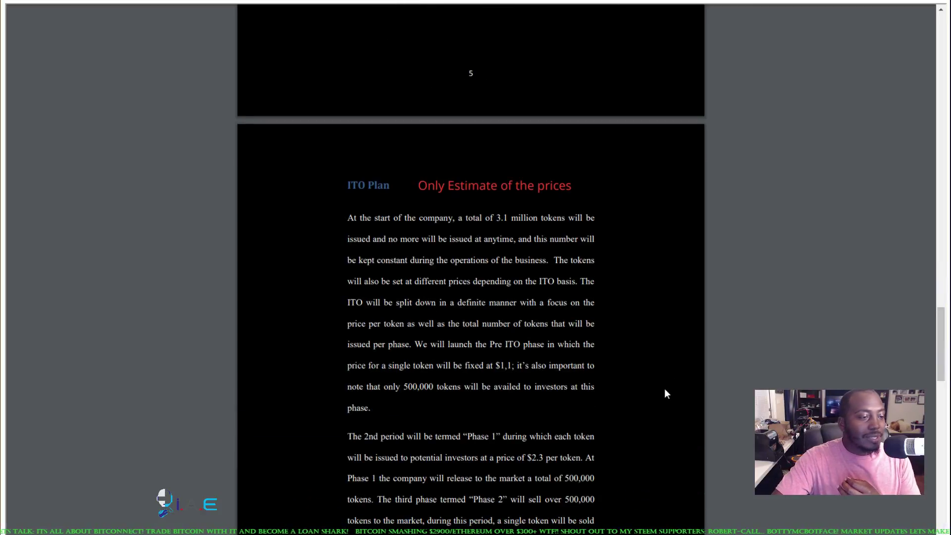
scroll(664, 389, down, 2)
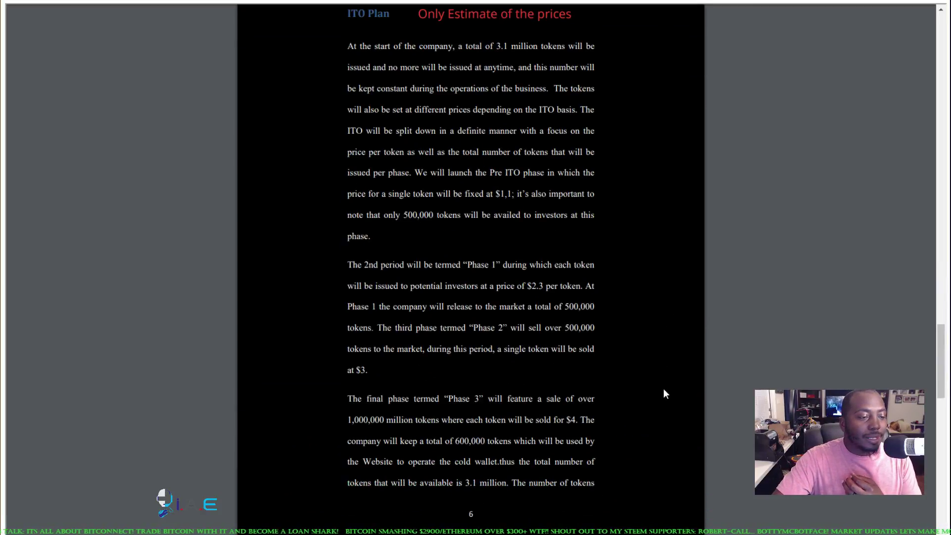
scroll(663, 389, down, 5)
scroll(663, 389, down, 4)
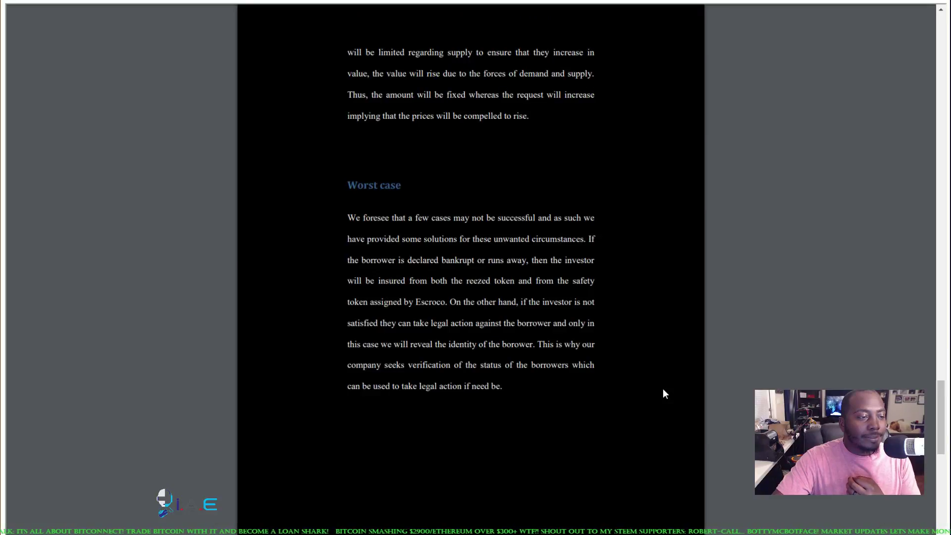
scroll(663, 394, down, 1)
scroll(663, 393, down, 2)
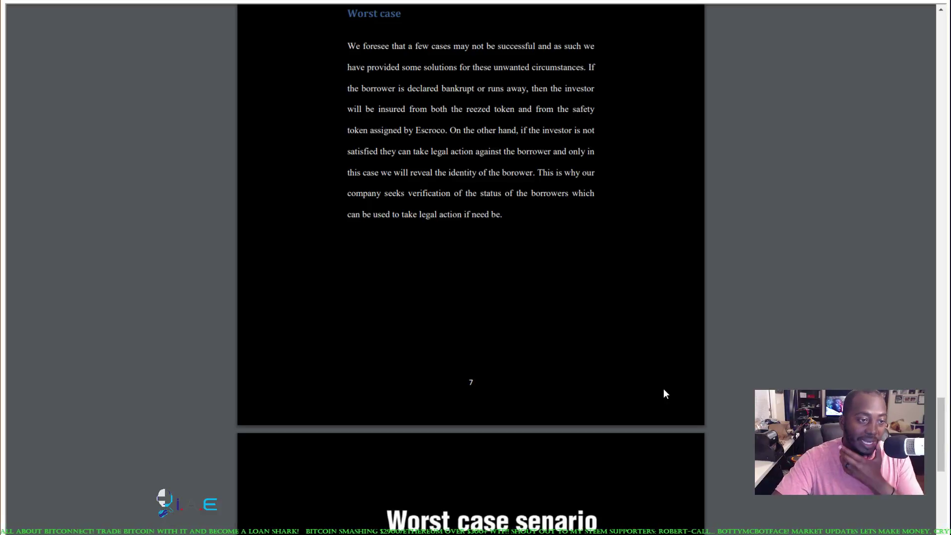
scroll(663, 393, down, 1)
scroll(663, 393, down, 1)
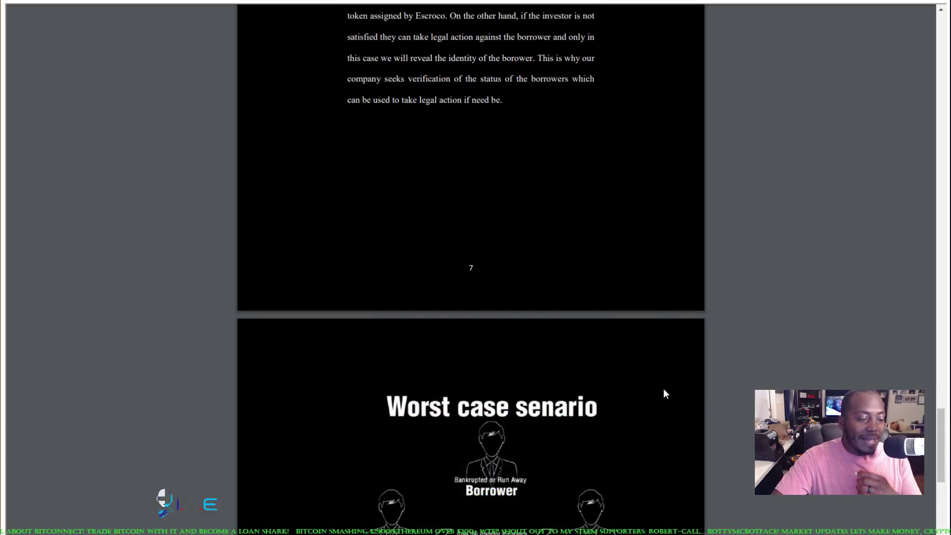
scroll(661, 393, down, 3)
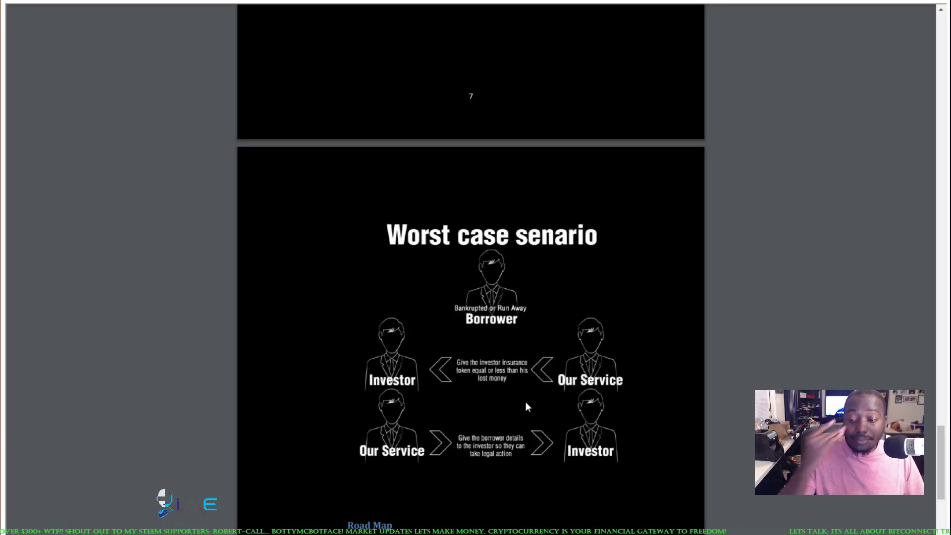
scroll(525, 406, down, 3)
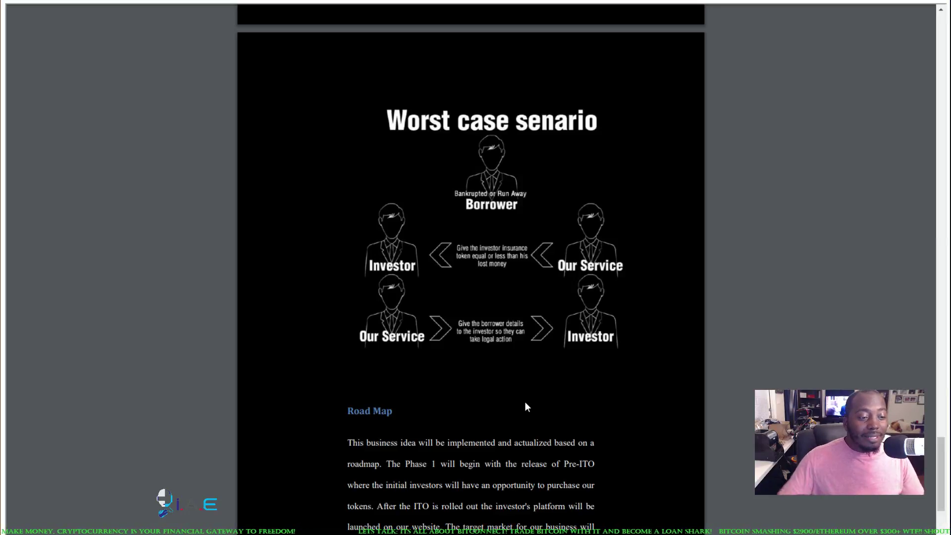
scroll(526, 405, down, 3)
scroll(613, 384, down, 2)
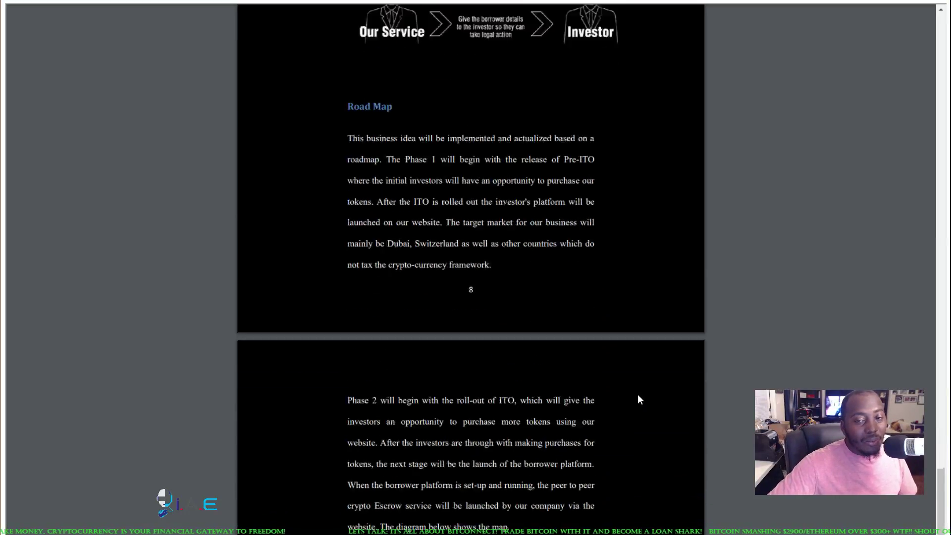
scroll(637, 394, down, 3)
scroll(651, 392, down, 3)
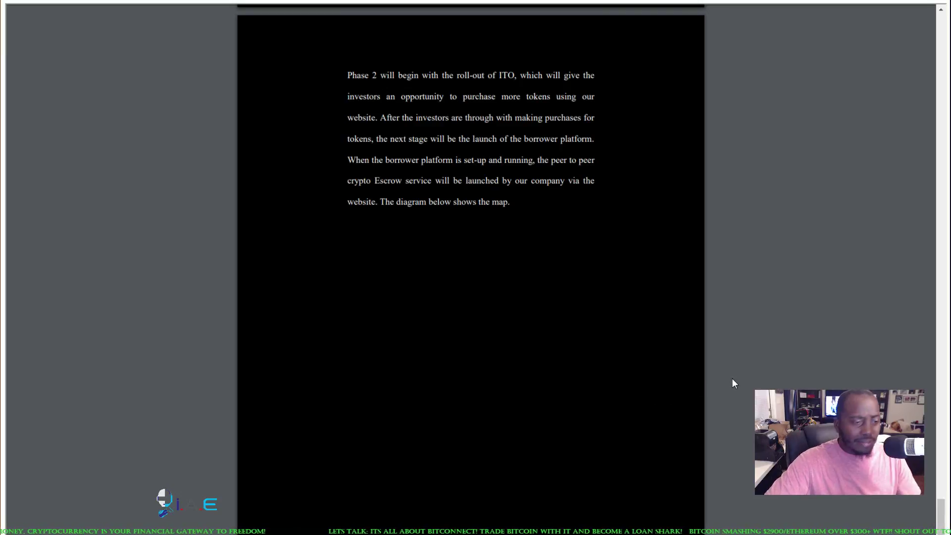
scroll(726, 378, down, 4)
scroll(725, 377, down, 4)
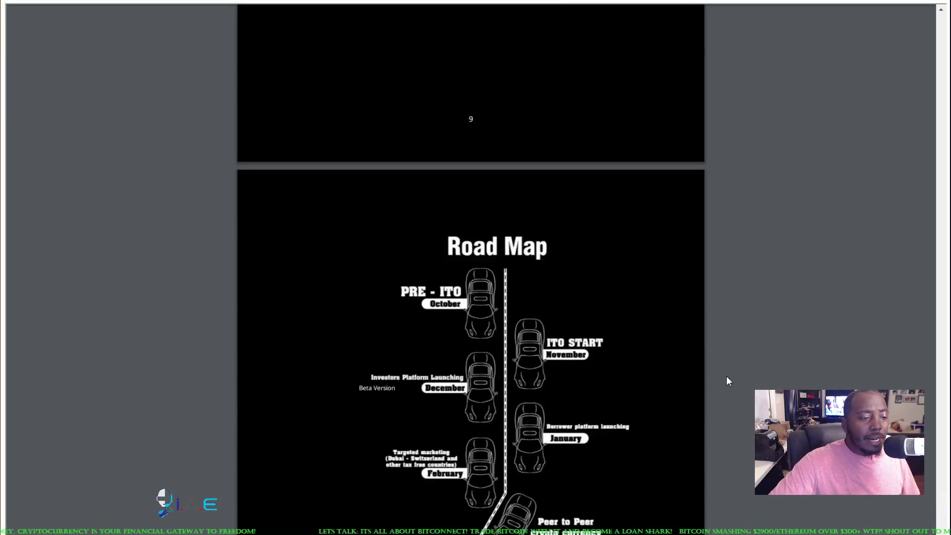
scroll(727, 378, down, 6)
scroll(726, 378, up, 3)
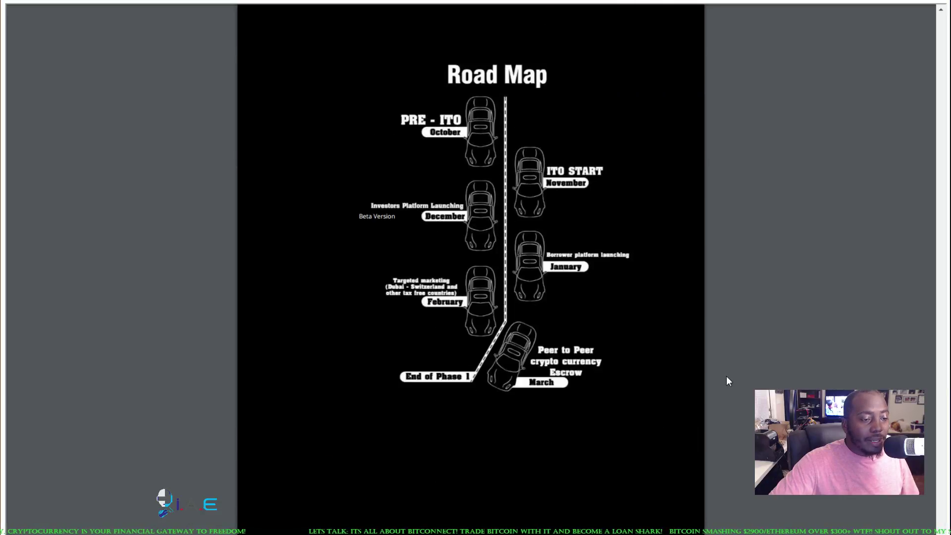
scroll(726, 381, up, 1)
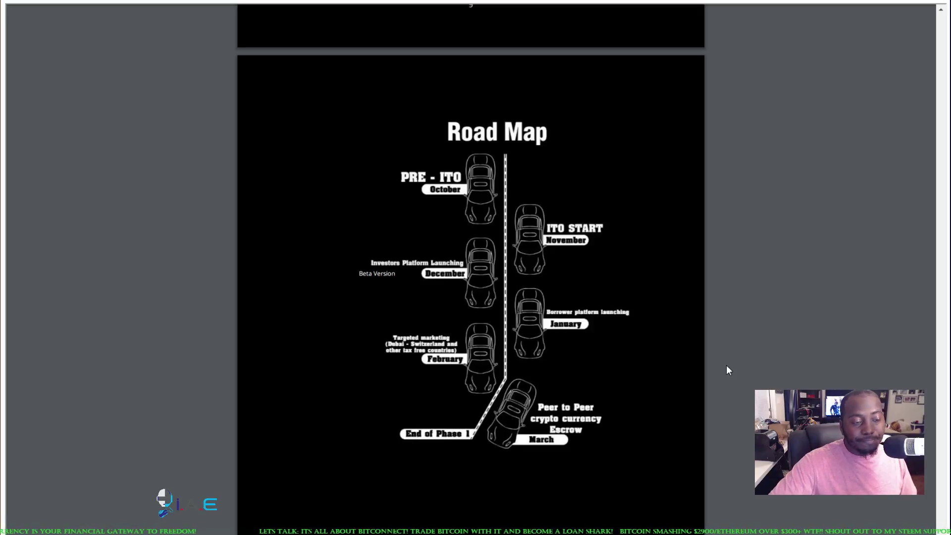
scroll(728, 370, down, 3)
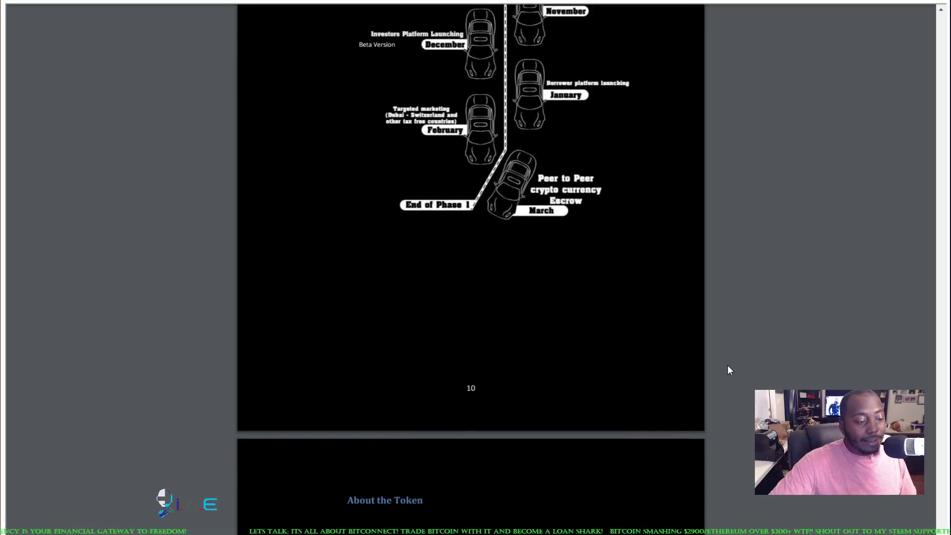
scroll(729, 370, down, 2)
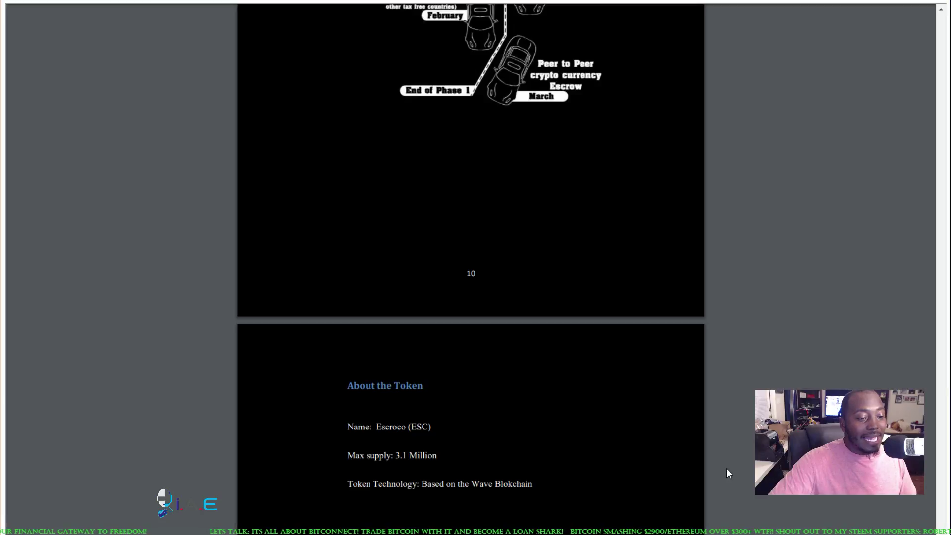
scroll(730, 466, up, 5)
scroll(730, 466, up, 2)
scroll(731, 466, up, 5)
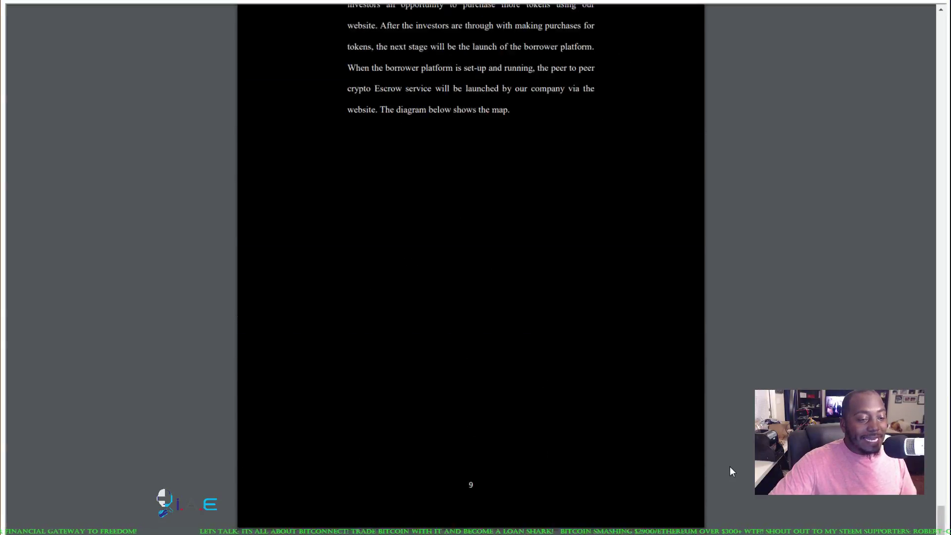
scroll(730, 466, up, 2)
scroll(730, 466, up, 6)
scroll(730, 466, up, 5)
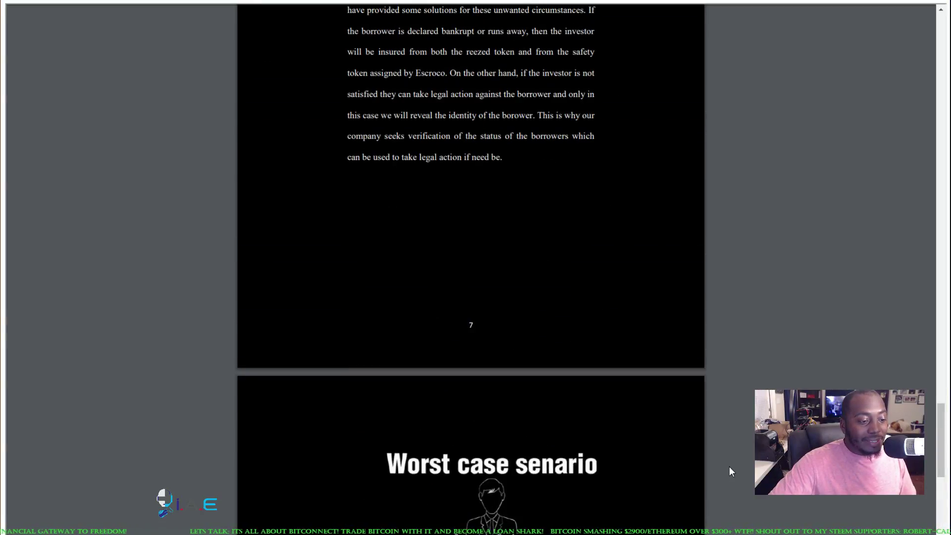
scroll(729, 466, down, 1)
scroll(729, 471, down, 2)
scroll(729, 471, down, 3)
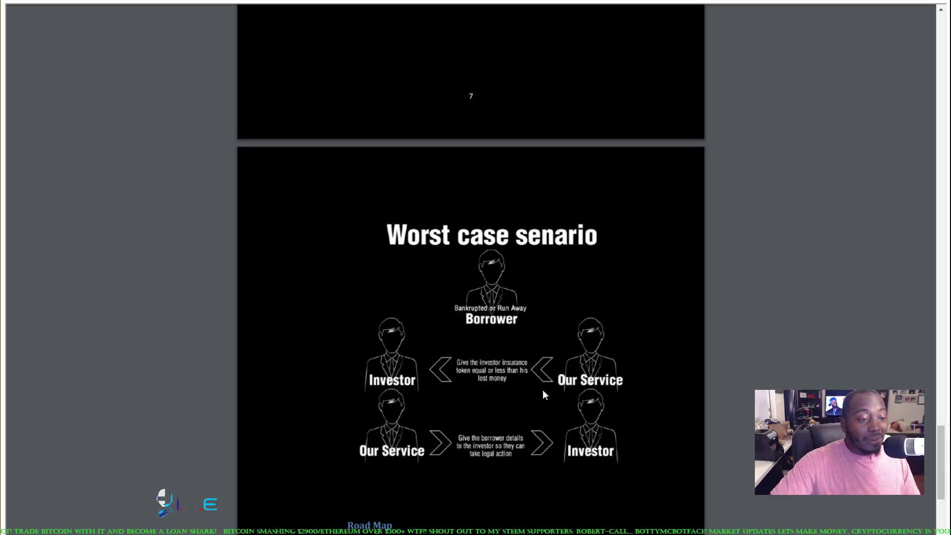
scroll(592, 388, up, 1)
scroll(640, 406, up, 3)
scroll(635, 414, up, 6)
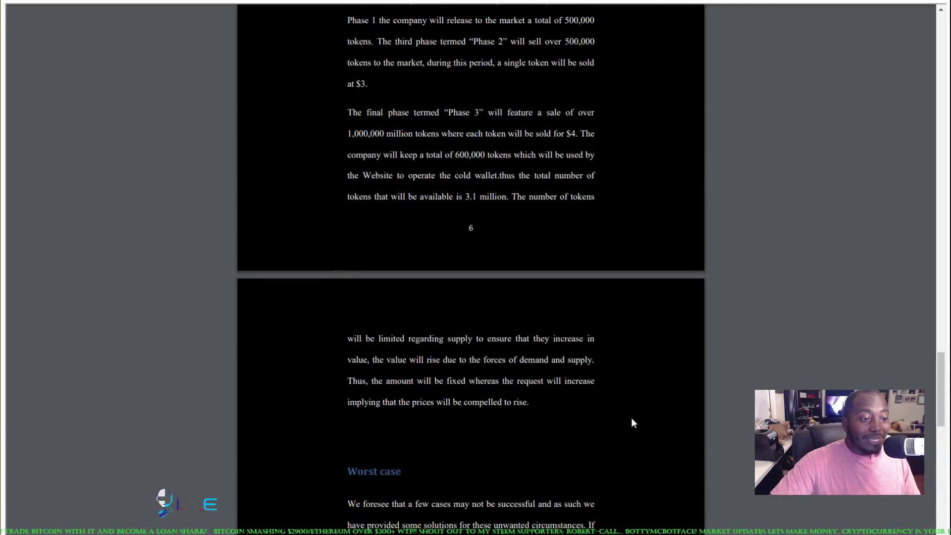
scroll(611, 295, up, 10)
scroll(616, 302, up, 10)
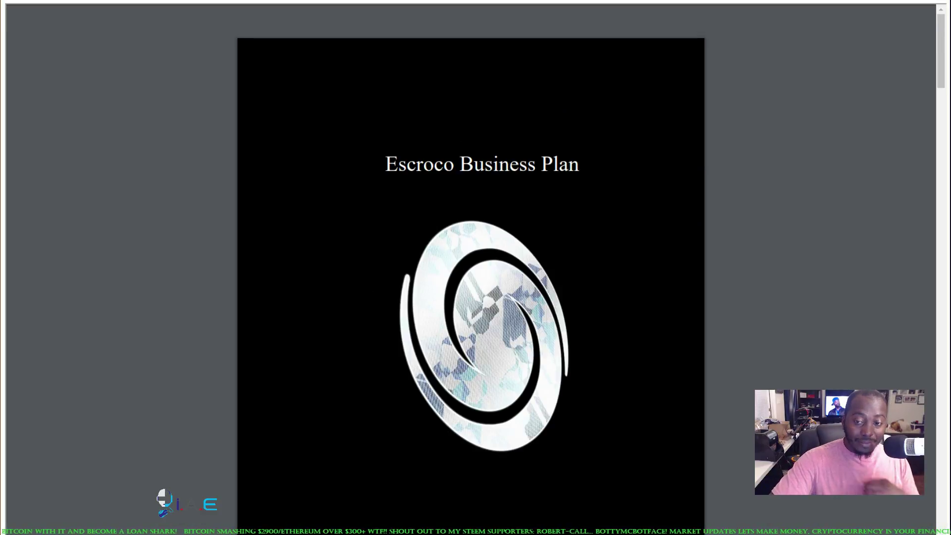
Step: Close the business plan tab and open the account Dashboard from the username menu
key(ctrl+w)
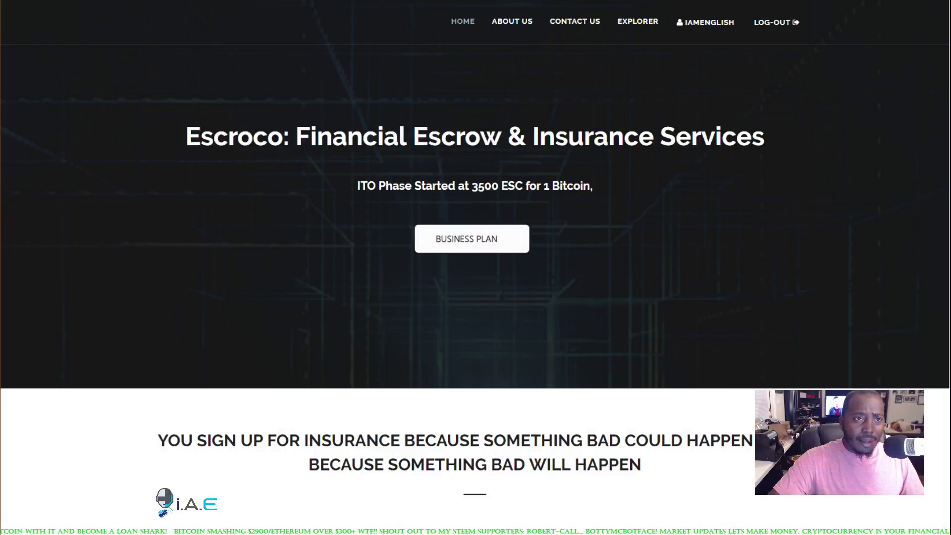
click(699, 30)
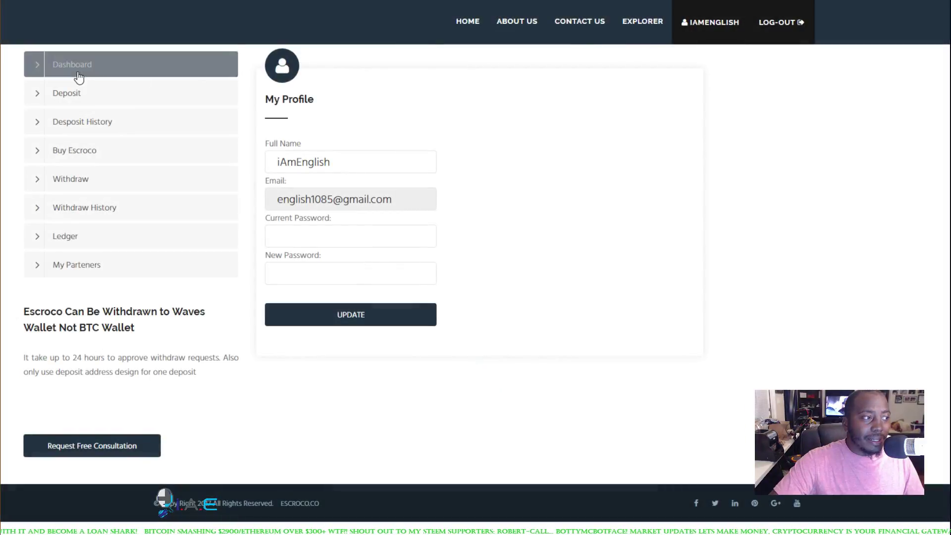
click(78, 74)
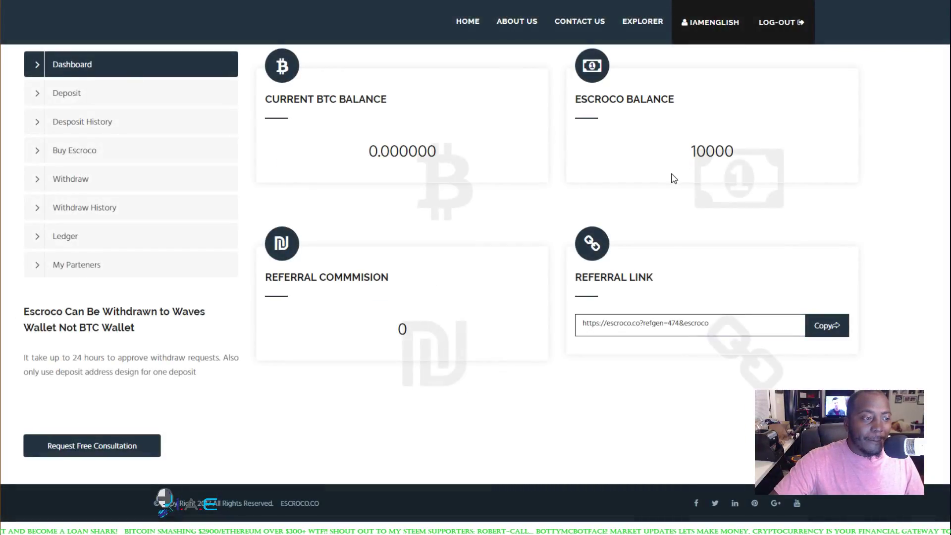
Step: Highlight the 10000 Escroco balance and then the referral link on the dashboard
drag(692, 151, 743, 154)
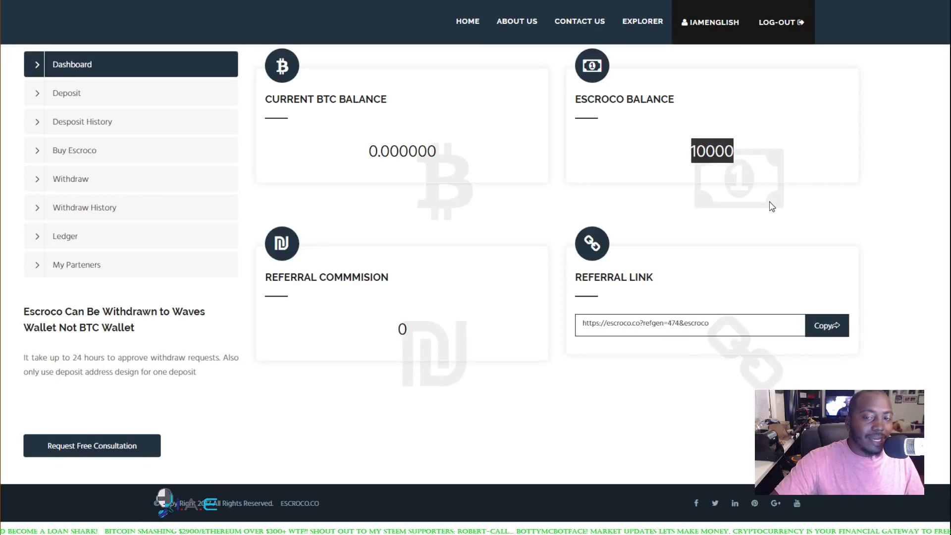
click(770, 153)
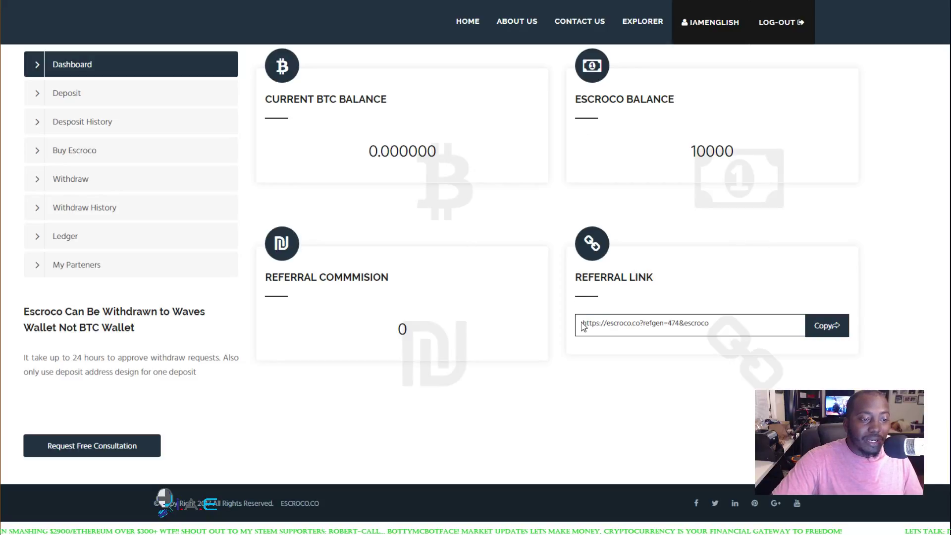
drag(583, 323, 708, 320)
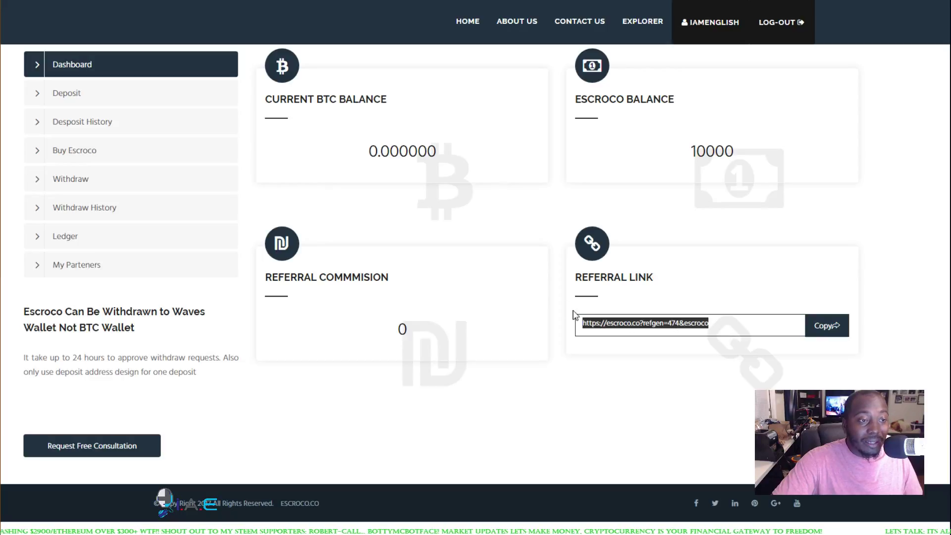
Step: Return to the homepage and find the token distribution: 588,830 sold, 29% distributed
click(468, 25)
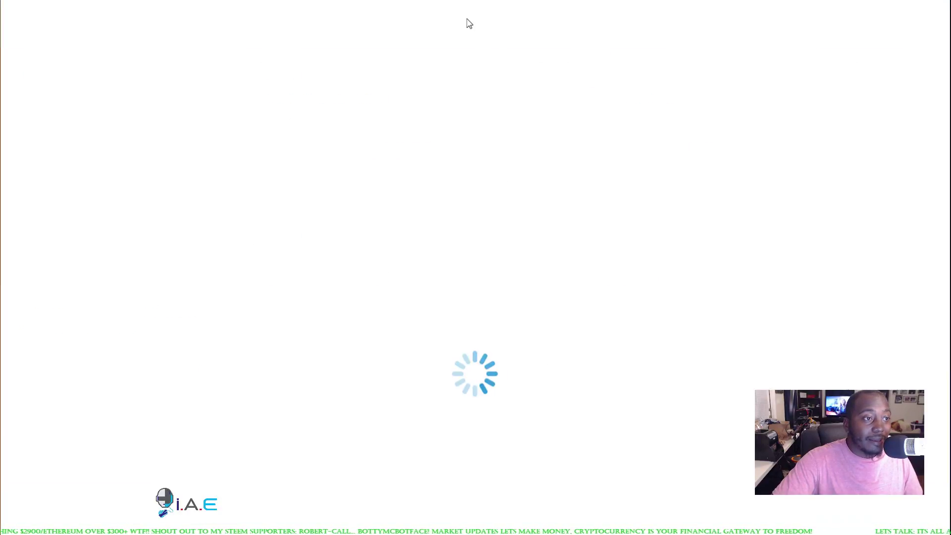
scroll(490, 386, down, 5)
scroll(497, 409, down, 6)
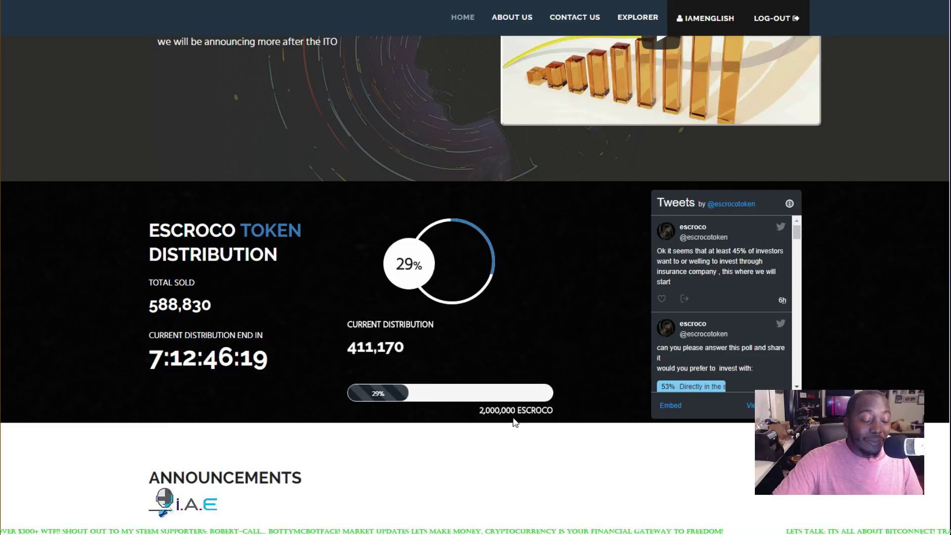
scroll(480, 490, down, 3)
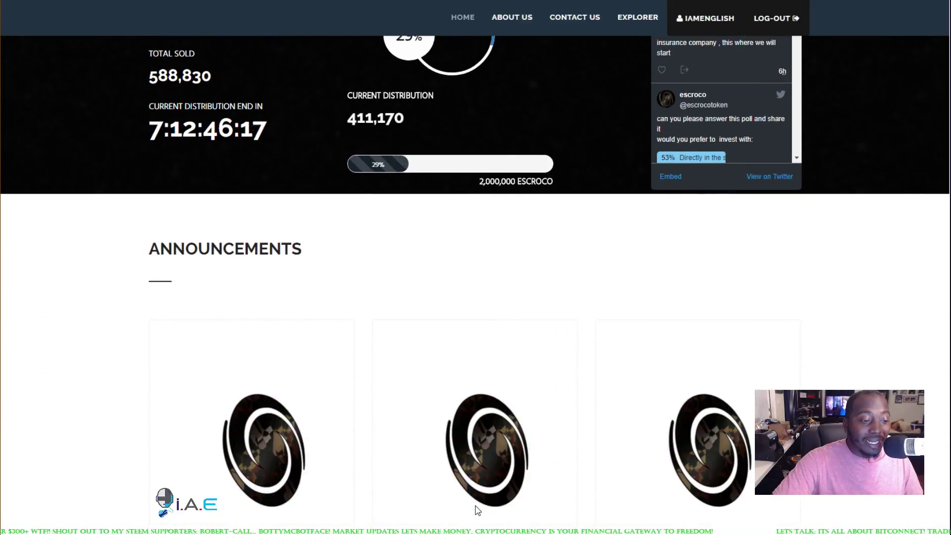
scroll(476, 510, up, 3)
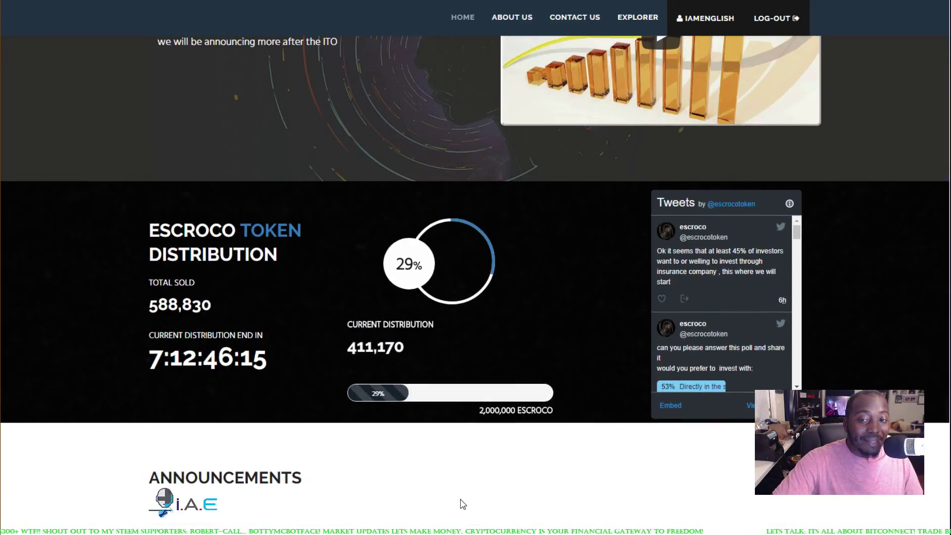